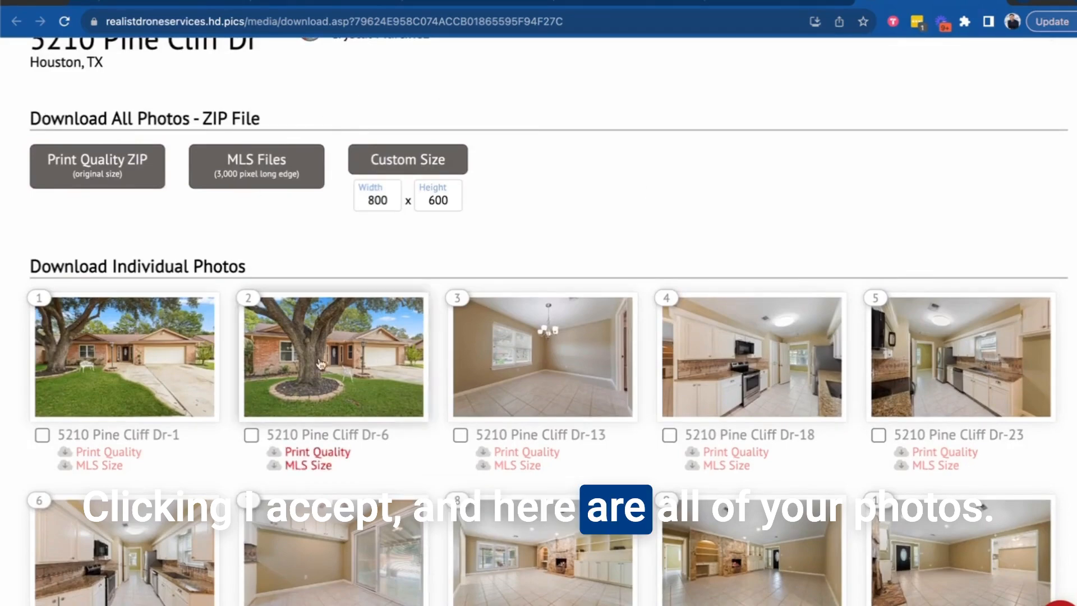
{"action": "scroll", "coordinate": [844, 362], "scroll_direction": "down", "scroll_amount": 3}
{"action": "scroll", "coordinate": [846, 365], "scroll_direction": "up", "scroll_amount": 4}
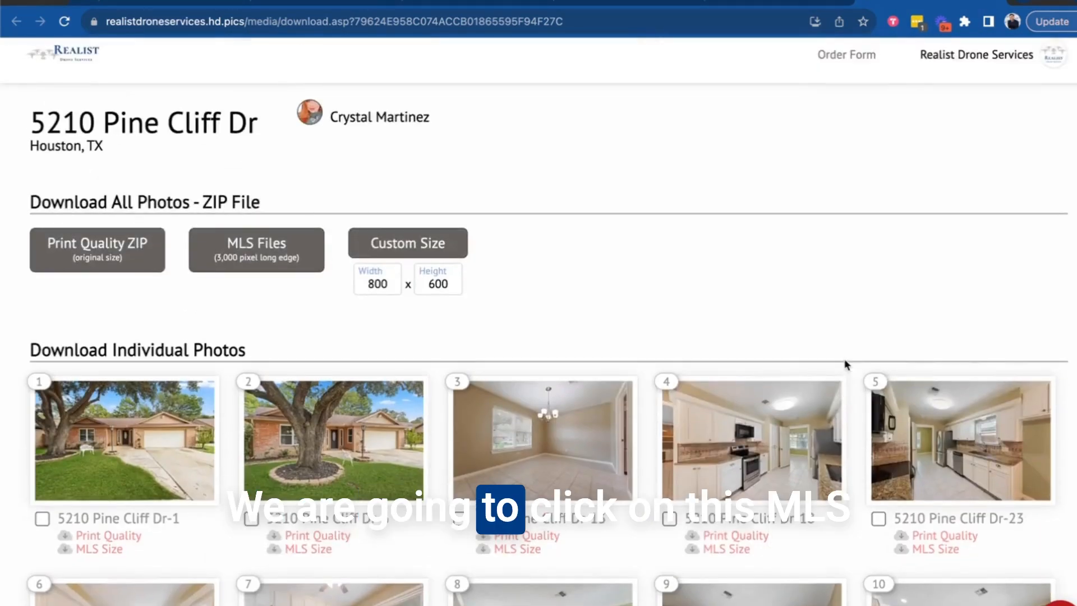
{"action": "left_click", "coordinate": [262, 250]}
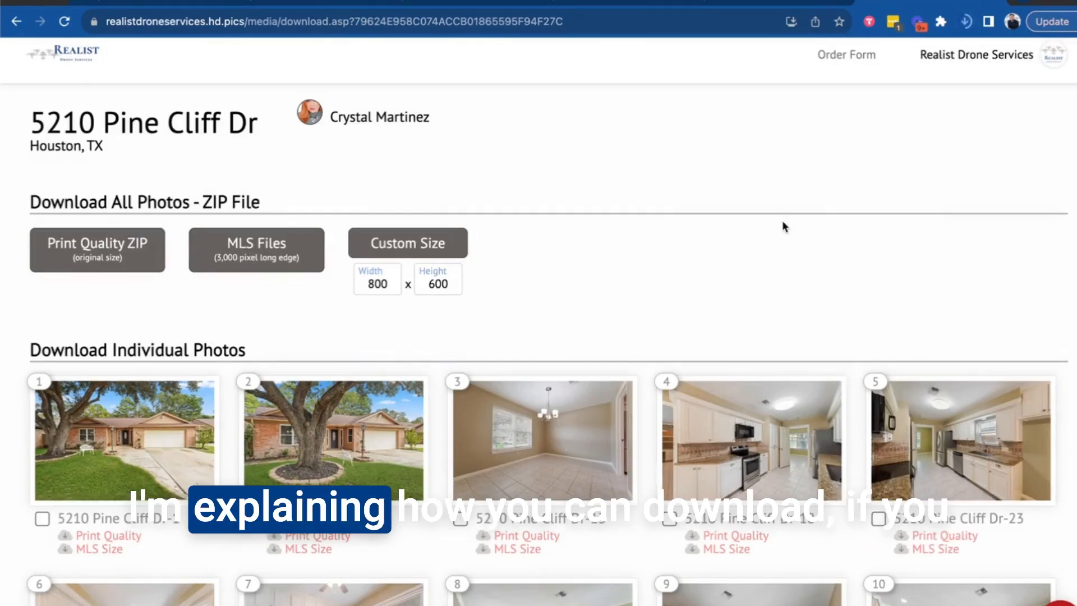
Enlarge photo 2 and the next photo for a closer look, then close the viewer.
{"action": "scroll", "coordinate": [782, 220], "scroll_direction": "down", "scroll_amount": 3}
{"action": "left_click", "coordinate": [290, 302]}
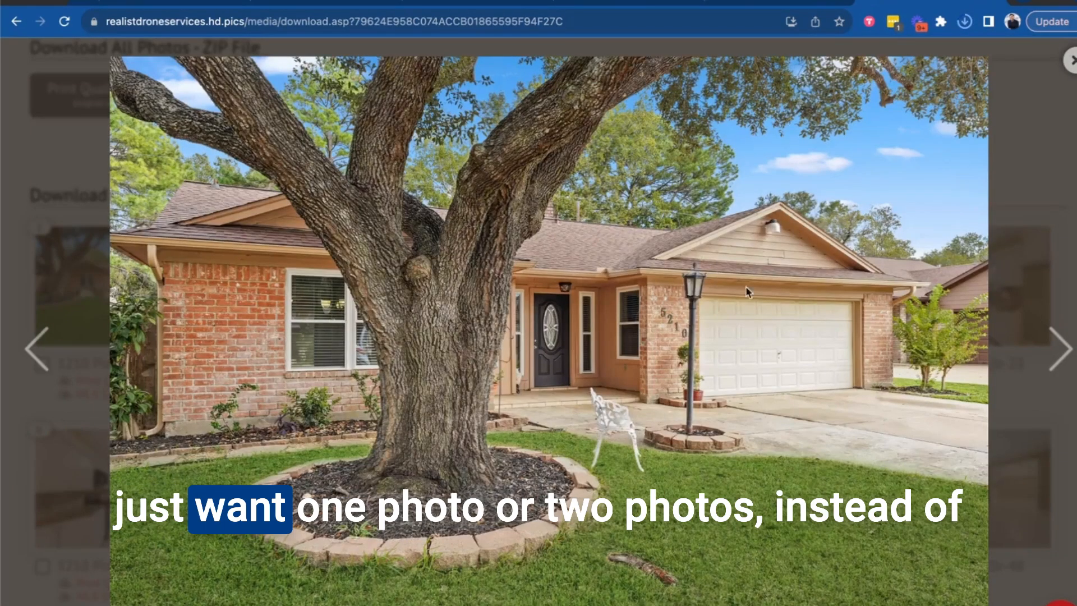
{"action": "left_click", "coordinate": [1061, 349]}
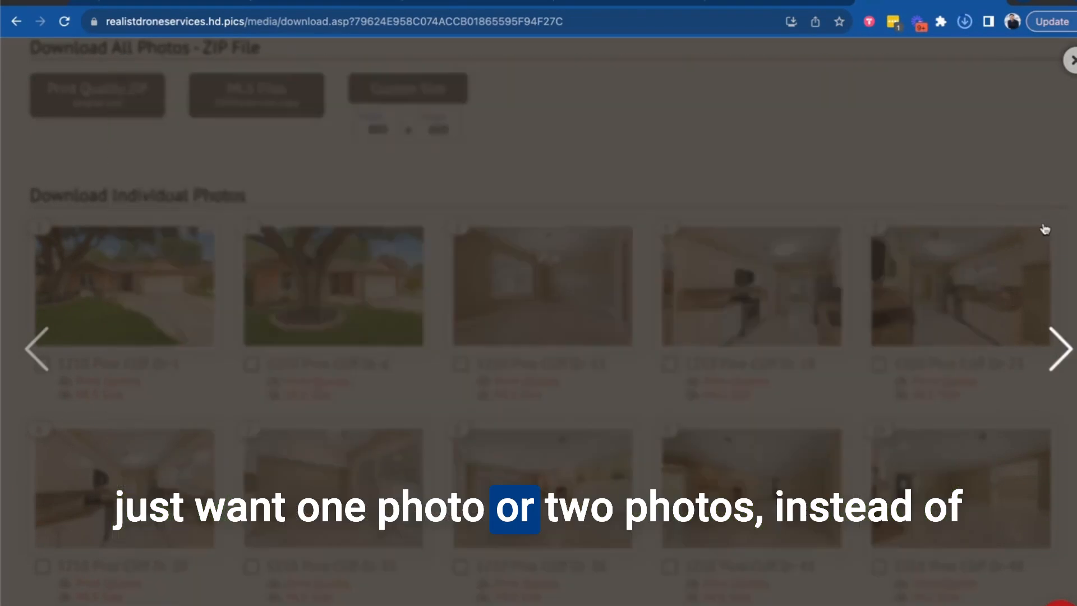
{"action": "left_click", "coordinate": [1071, 61]}
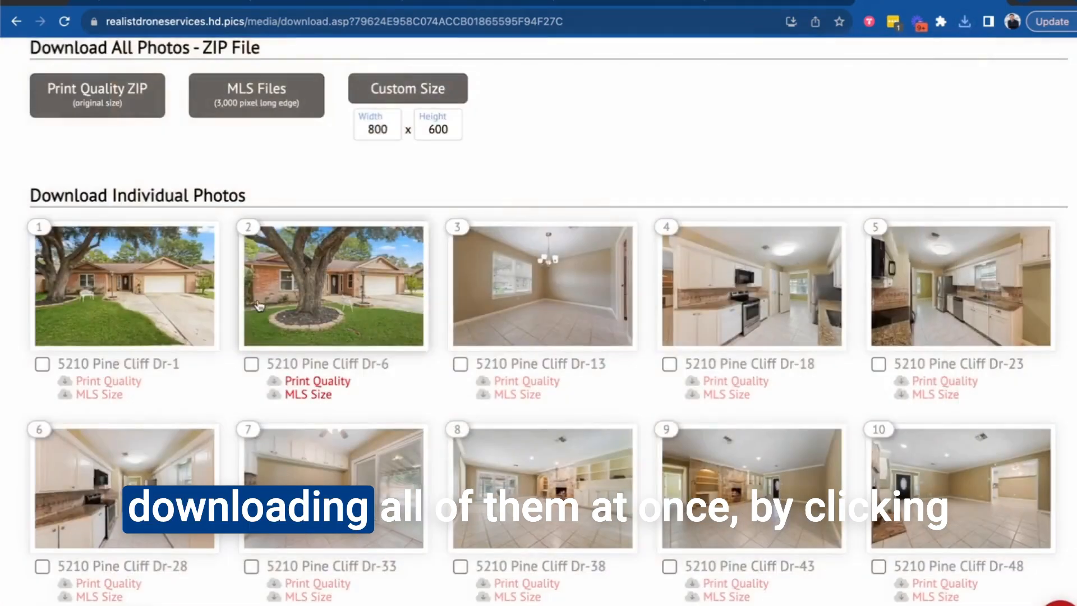
Download photo 2 alone at MLS size and reveal the photo ZIP in Downloads.
{"action": "left_click", "coordinate": [311, 400]}
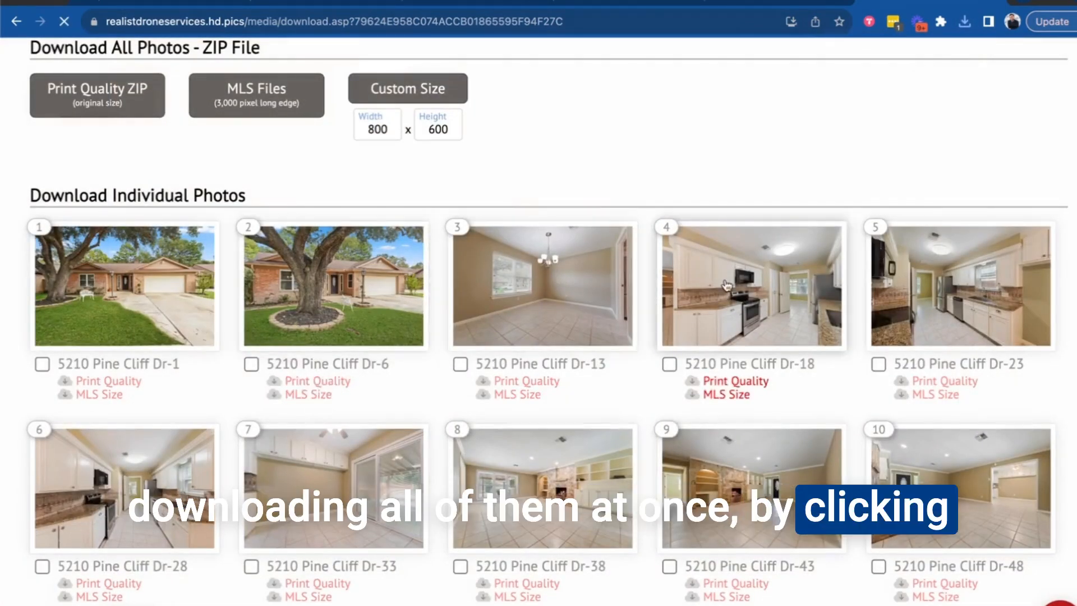
{"action": "left_click", "coordinate": [965, 24]}
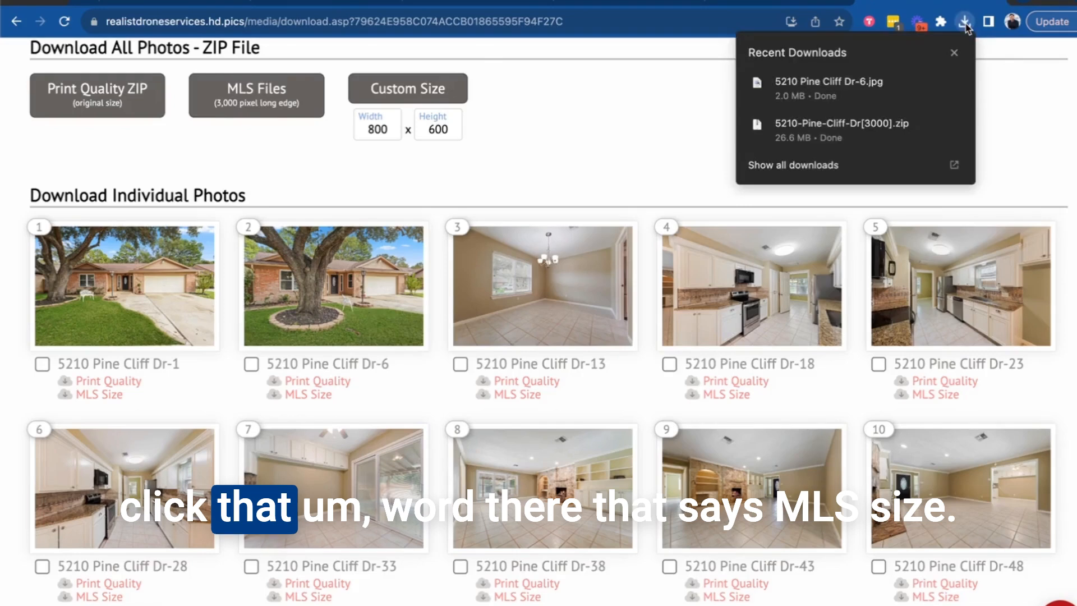
{"action": "left_click", "coordinate": [933, 128]}
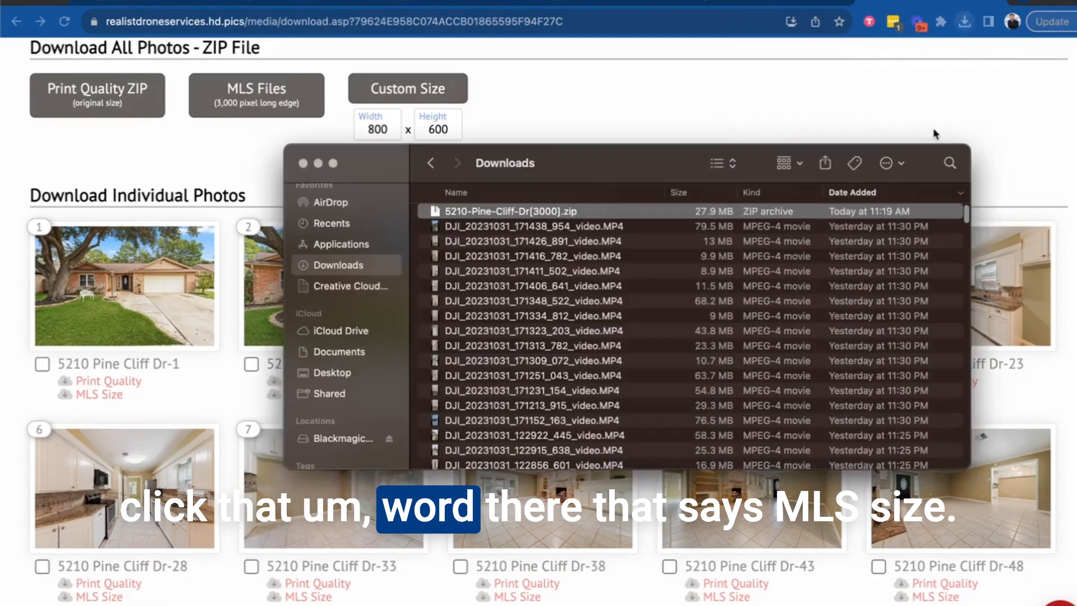
{"action": "double_click", "coordinate": [515, 213]}
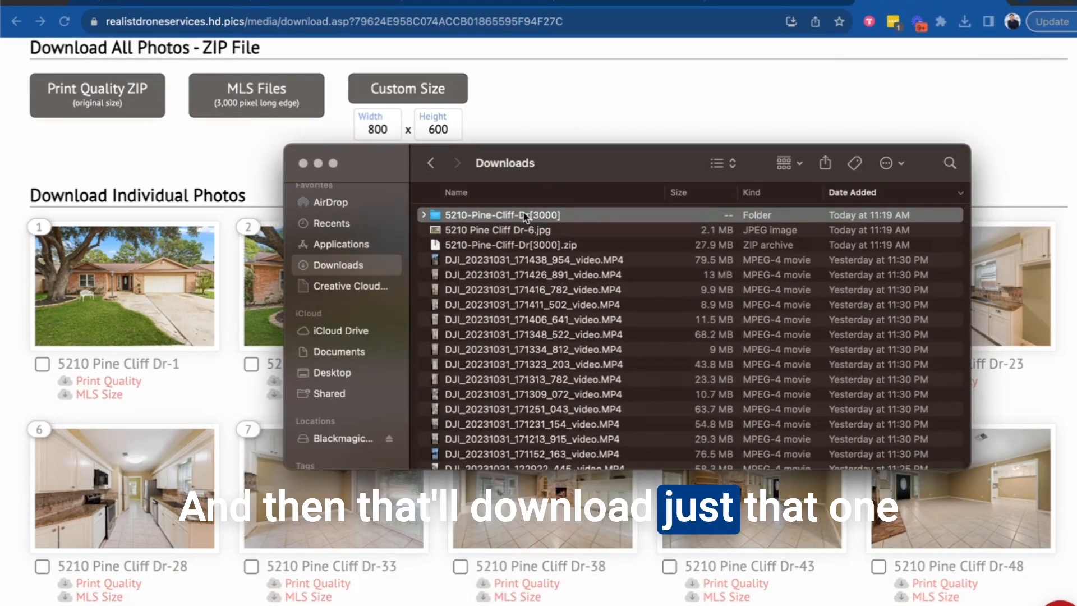
{"action": "double_click", "coordinate": [527, 215]}
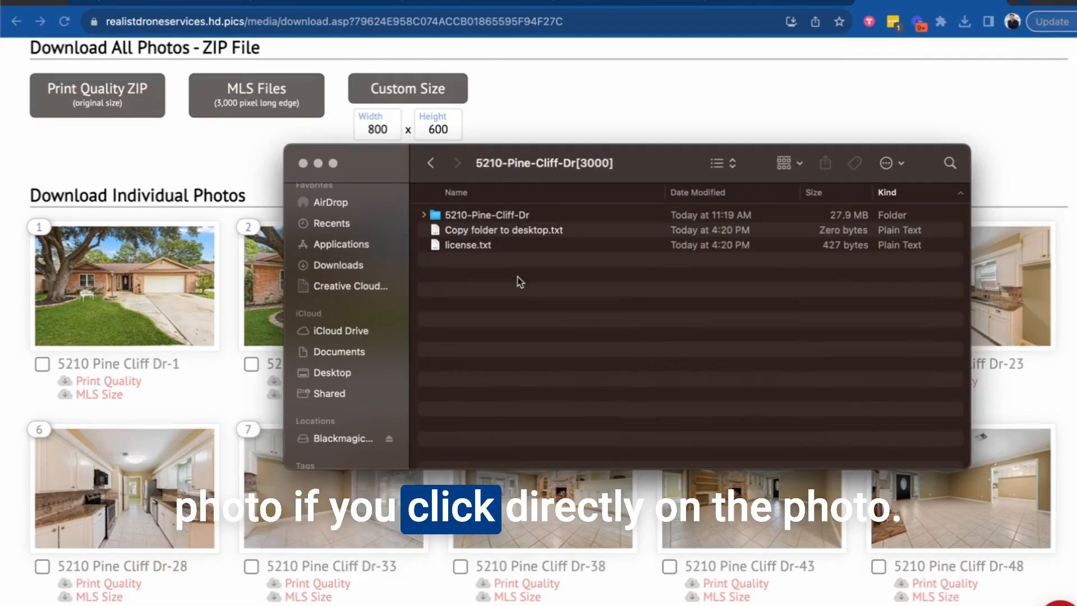
{"action": "double_click", "coordinate": [501, 220]}
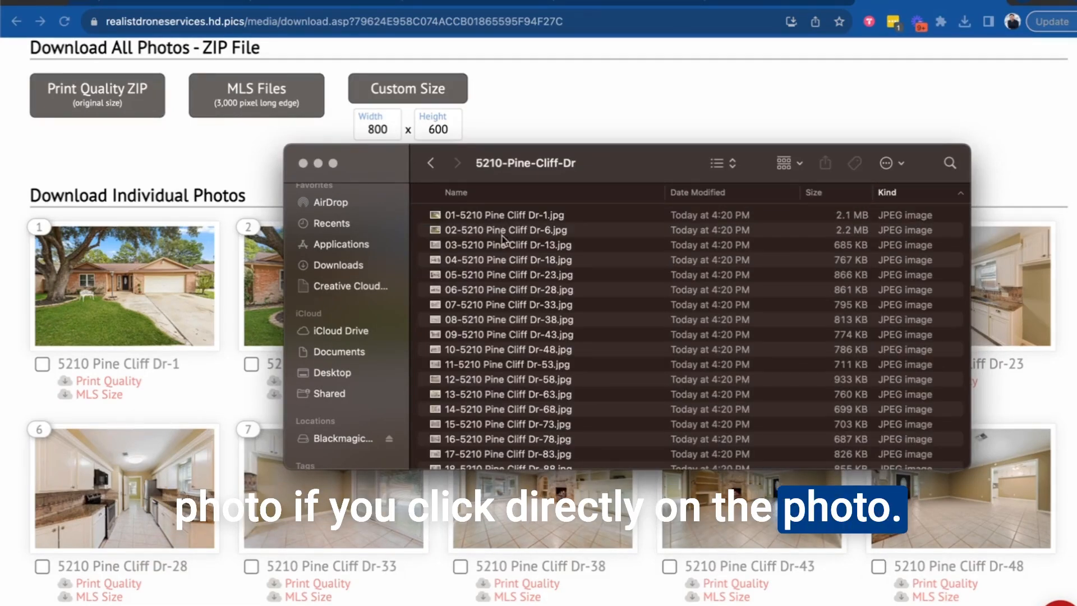
{"action": "scroll", "coordinate": [514, 191], "scroll_direction": "down", "scroll_amount": 5}
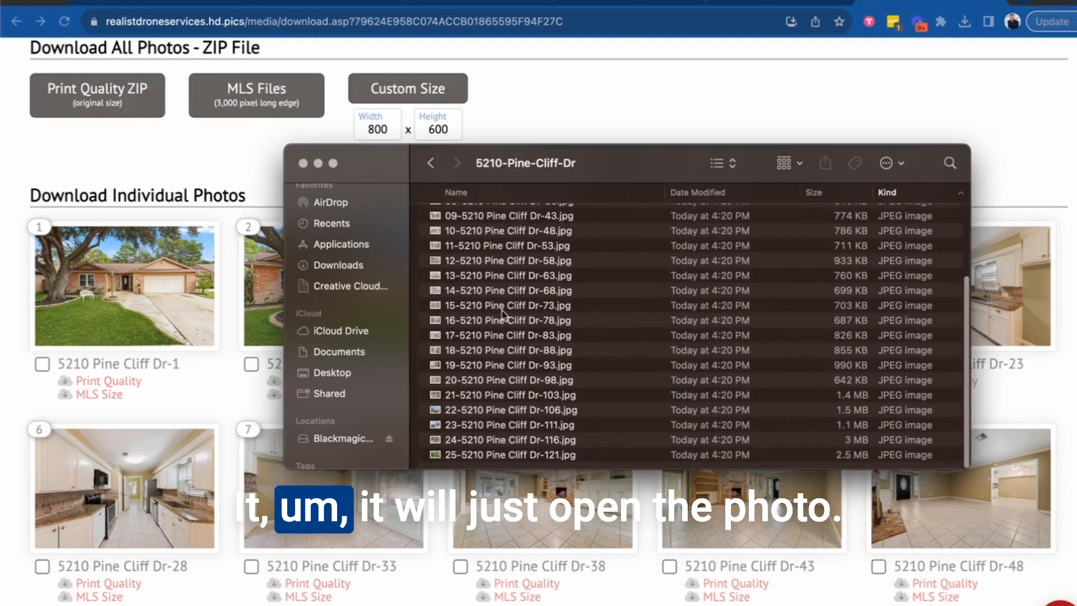
{"action": "scroll", "coordinate": [513, 202], "scroll_direction": "up", "scroll_amount": 5}
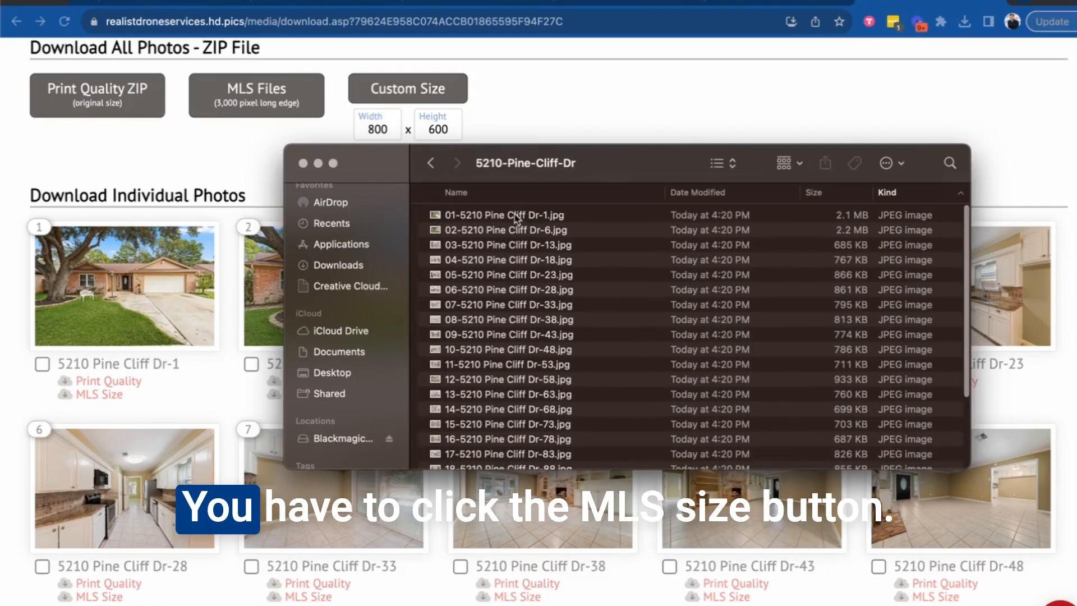
{"action": "left_click", "coordinate": [516, 215]}
{"action": "scroll", "coordinate": [523, 290], "scroll_direction": "down", "scroll_amount": 5}
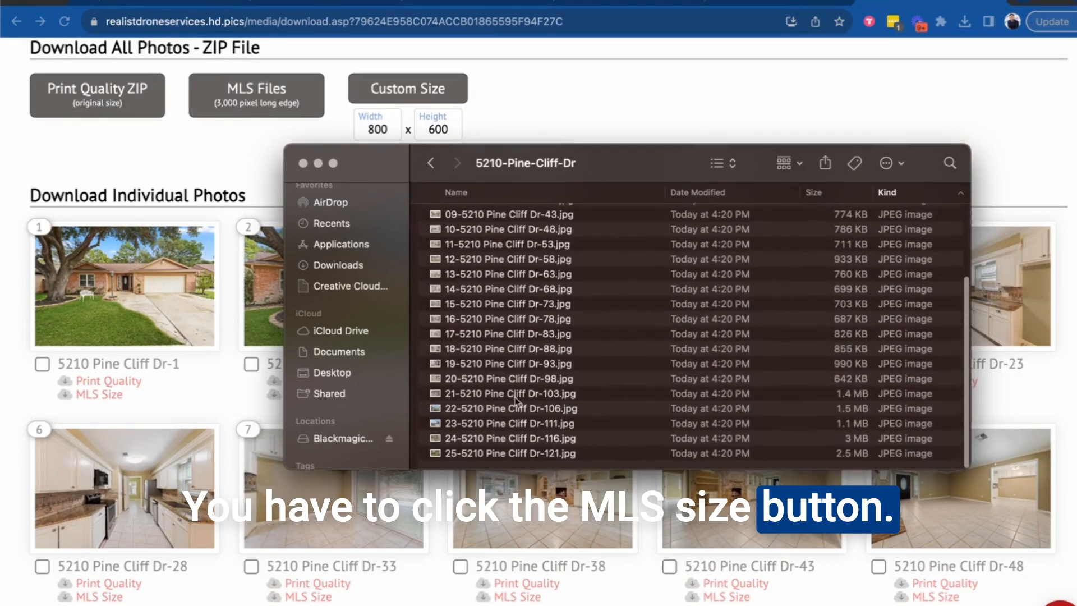
{"action": "left_click", "coordinate": [513, 455], "text": "shift"}
{"action": "right_click", "coordinate": [514, 456]}
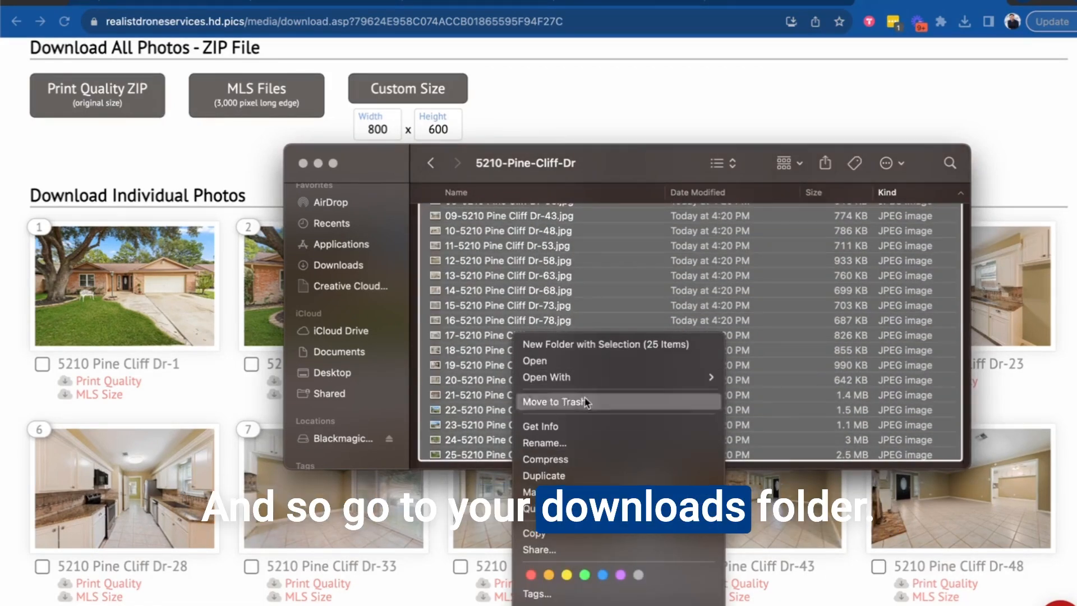
{"action": "left_click", "coordinate": [561, 443]}
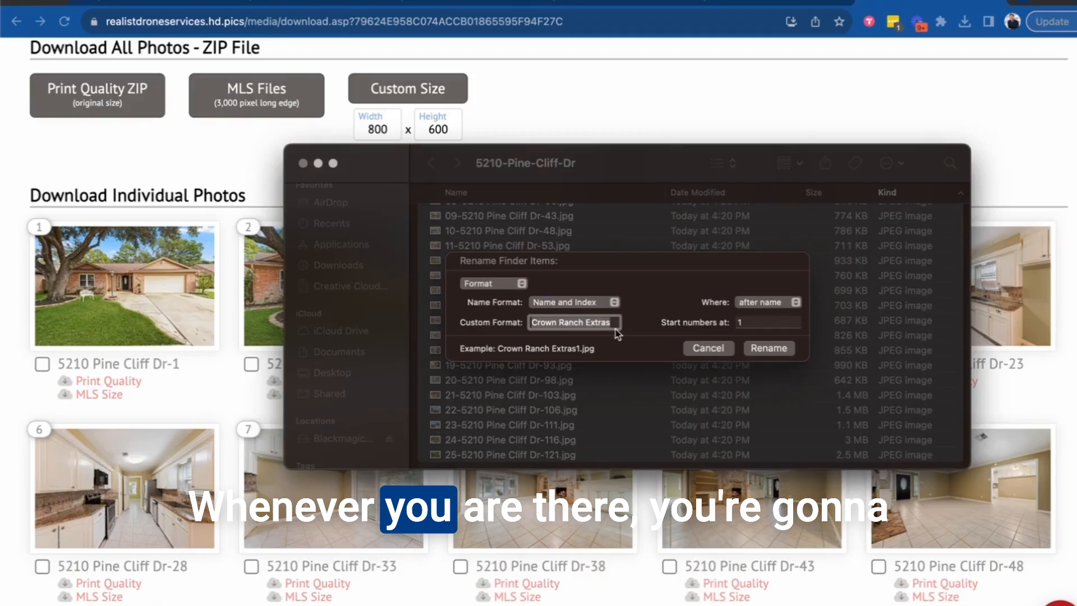
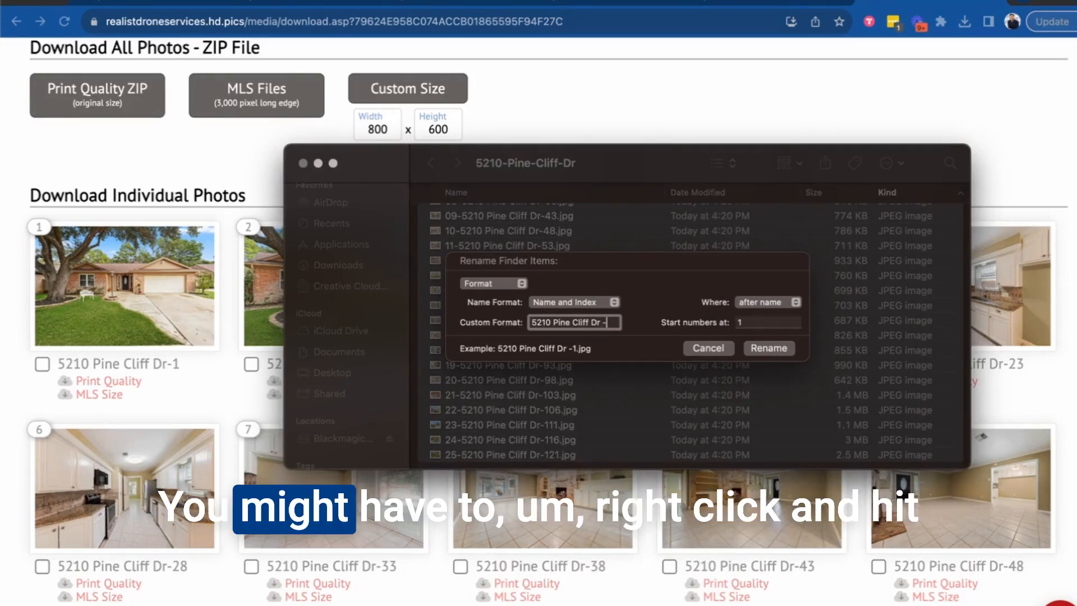
{"action": "type", "text": " -"}
{"action": "left_click", "coordinate": [777, 350]}
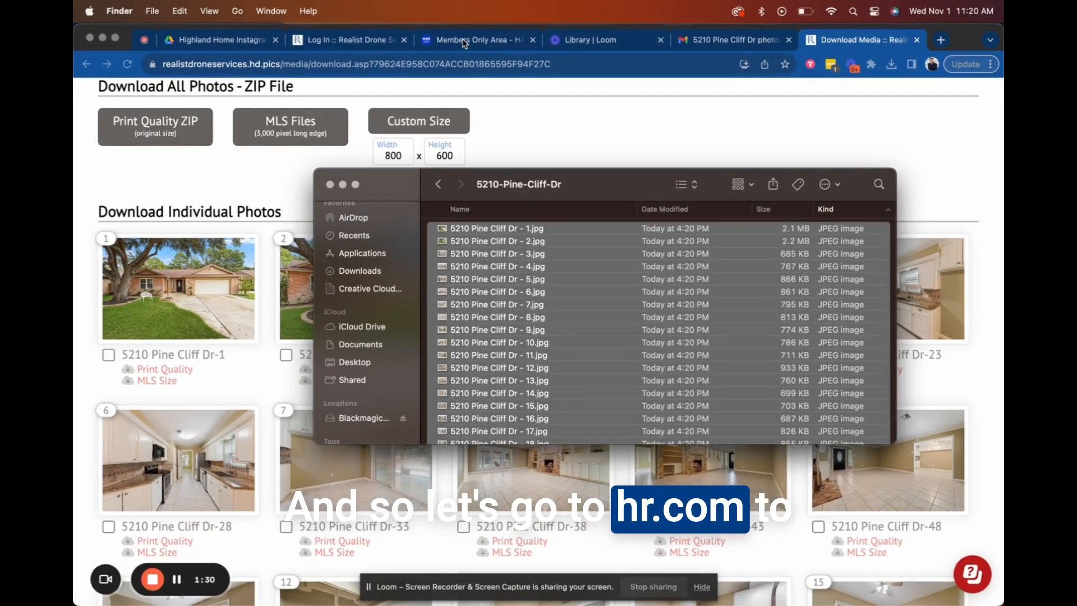
Enter Matrix MLS from the HAR.com members portal and set the news announcements to Read Later.
{"action": "left_click", "coordinate": [465, 42]}
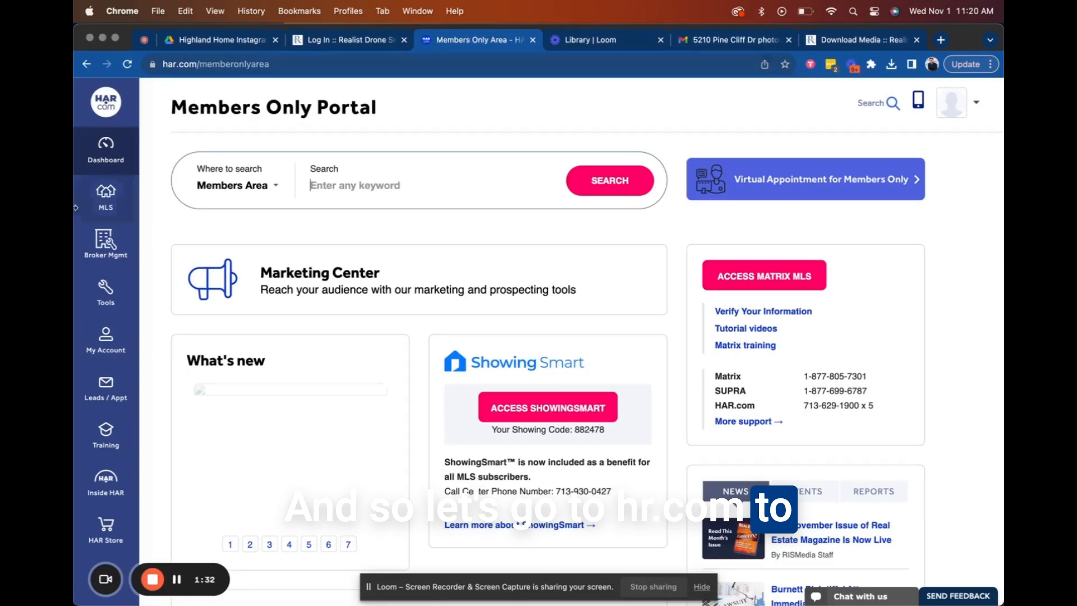
{"action": "left_click", "coordinate": [771, 284]}
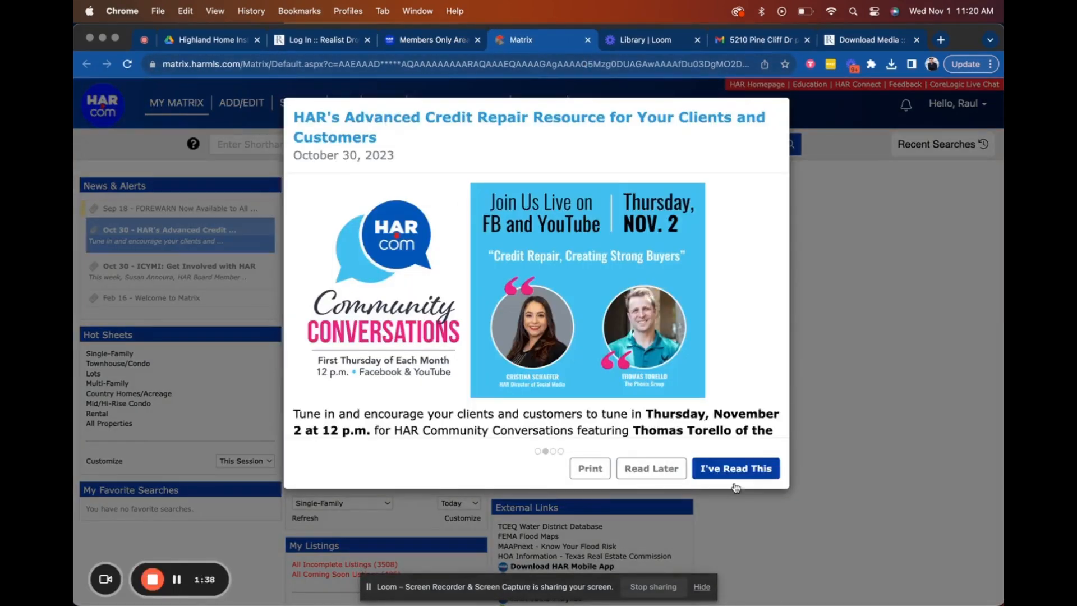
{"action": "left_click", "coordinate": [662, 471]}
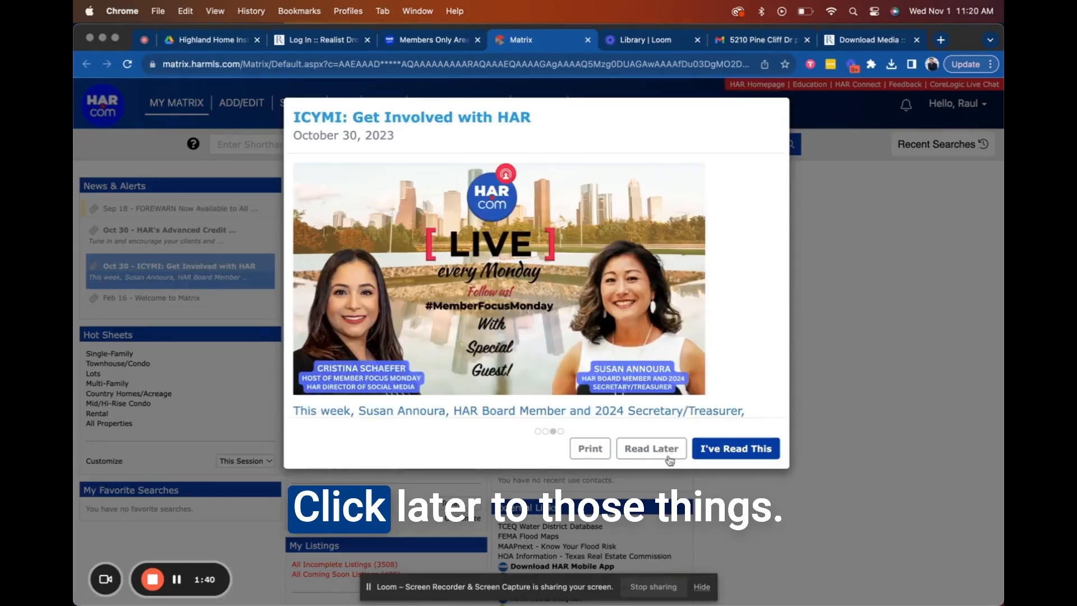
{"action": "left_click", "coordinate": [650, 449]}
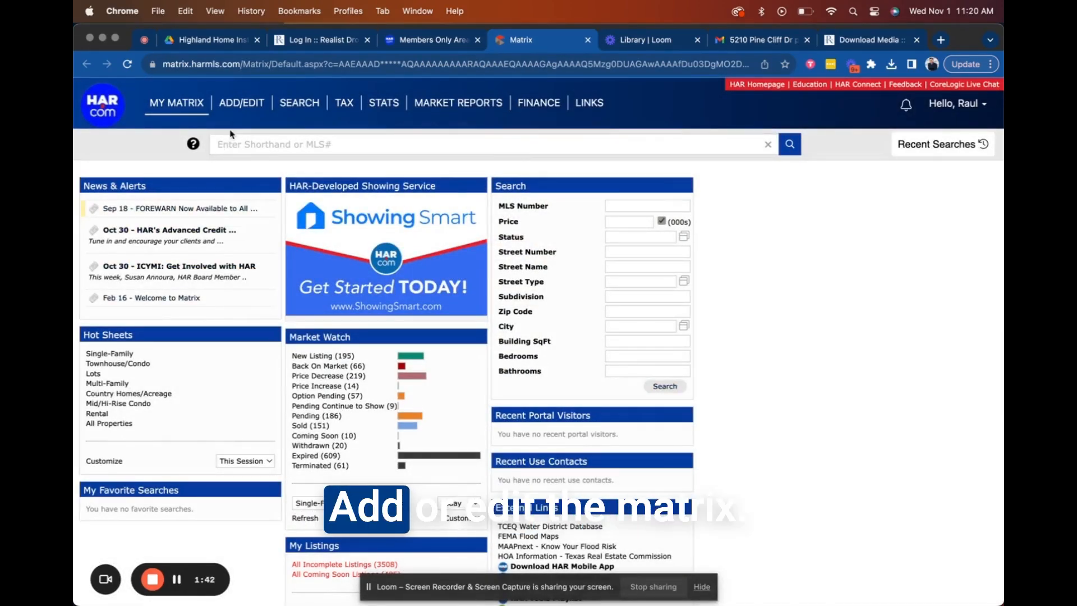
From ADD/EDIT > Matrix Add/Edit, quick-modify listing MLS# 53122533.
{"action": "mouse_move", "coordinate": [265, 103]}
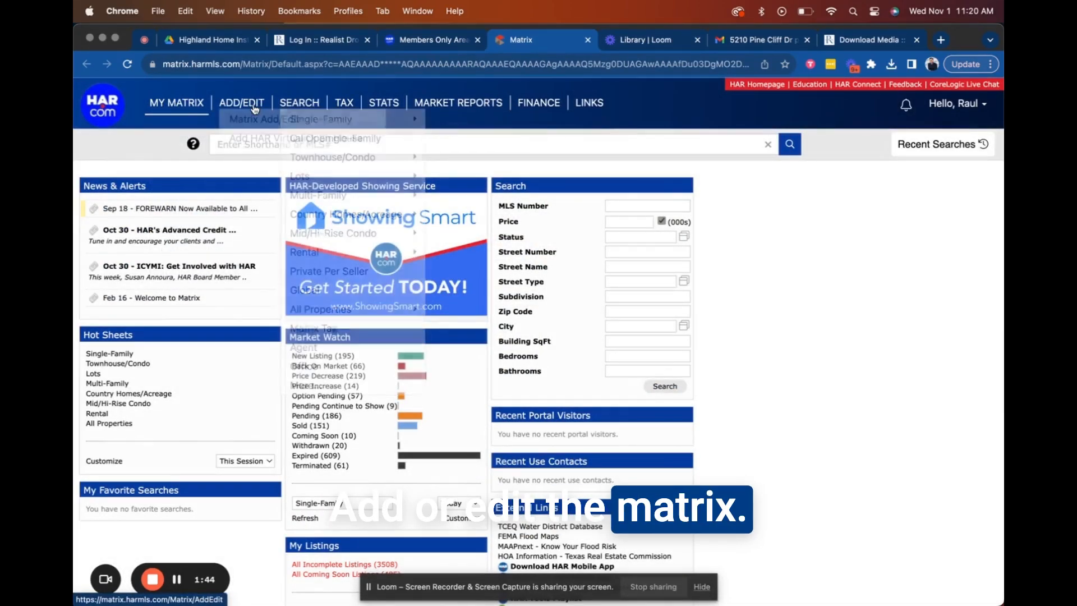
{"action": "left_click", "coordinate": [256, 120]}
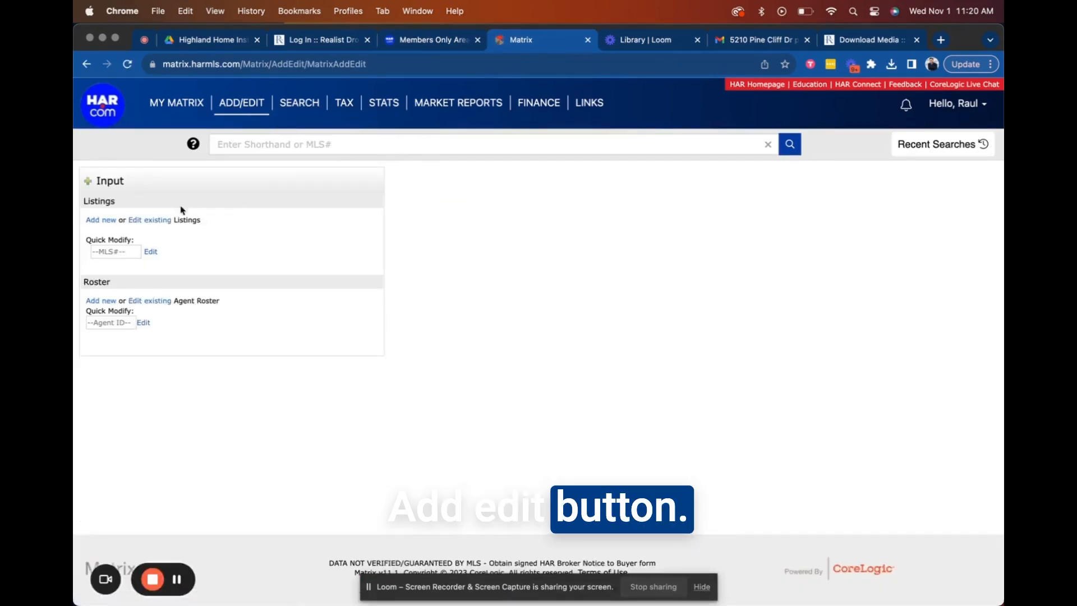
{"action": "left_click", "coordinate": [118, 253]}
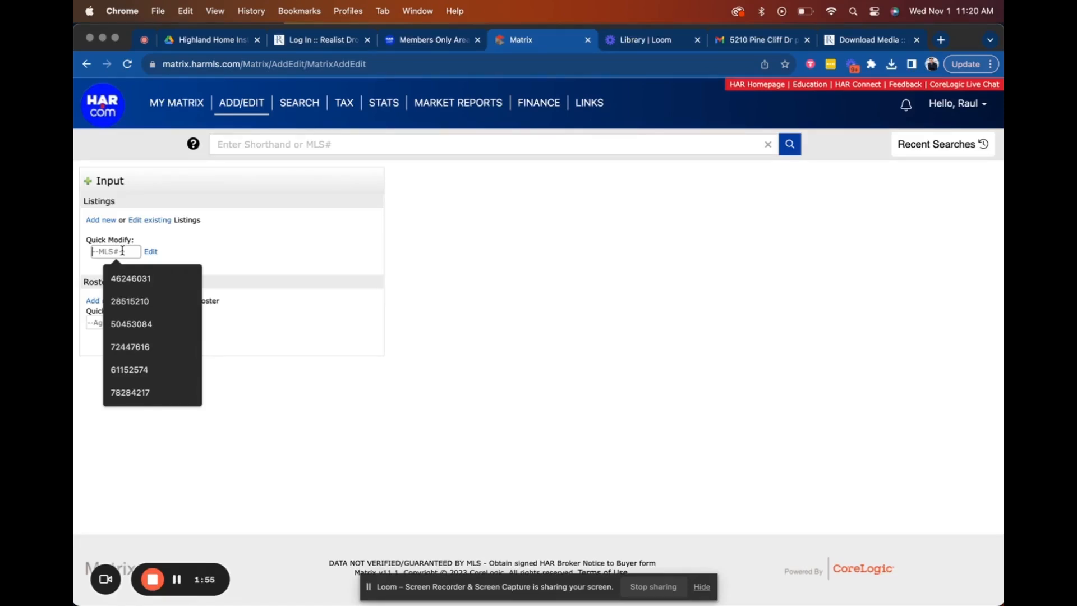
{"action": "type", "text": "53"}
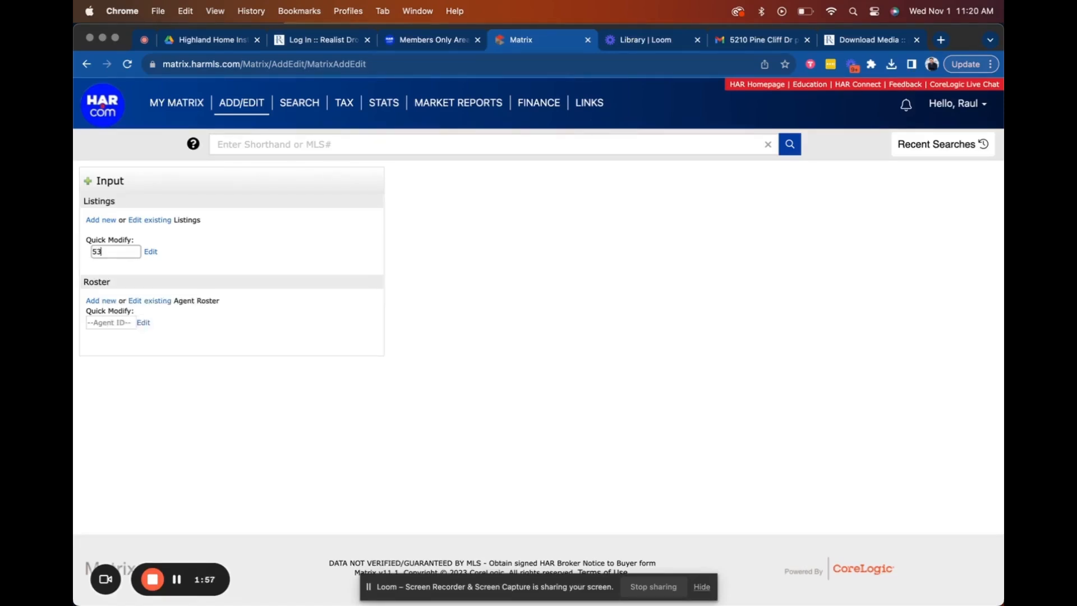
{"action": "type", "text": "122533"}
{"action": "key", "text": "Return"}
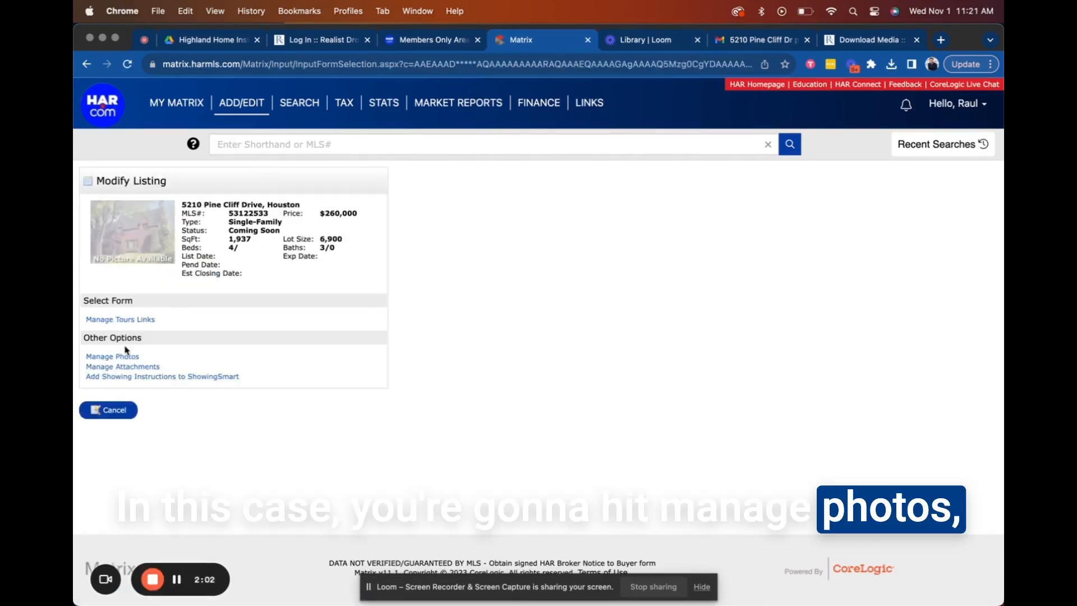
Go to Manage Photos under Other Options to load the listing's Add / Edit Photos page.
{"action": "left_click", "coordinate": [129, 357]}
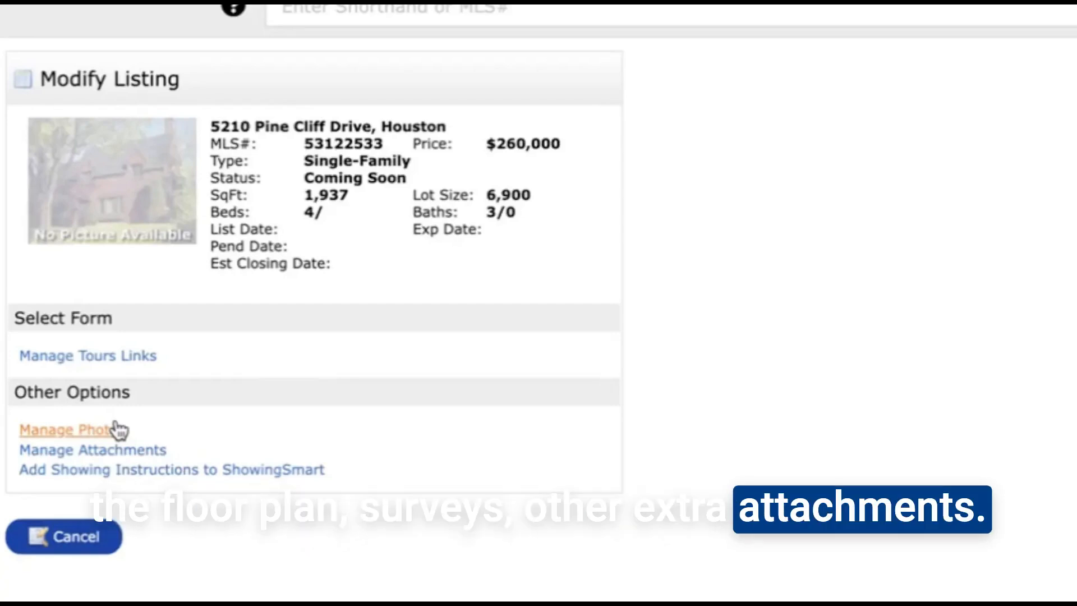
{"action": "left_click", "coordinate": [118, 430]}
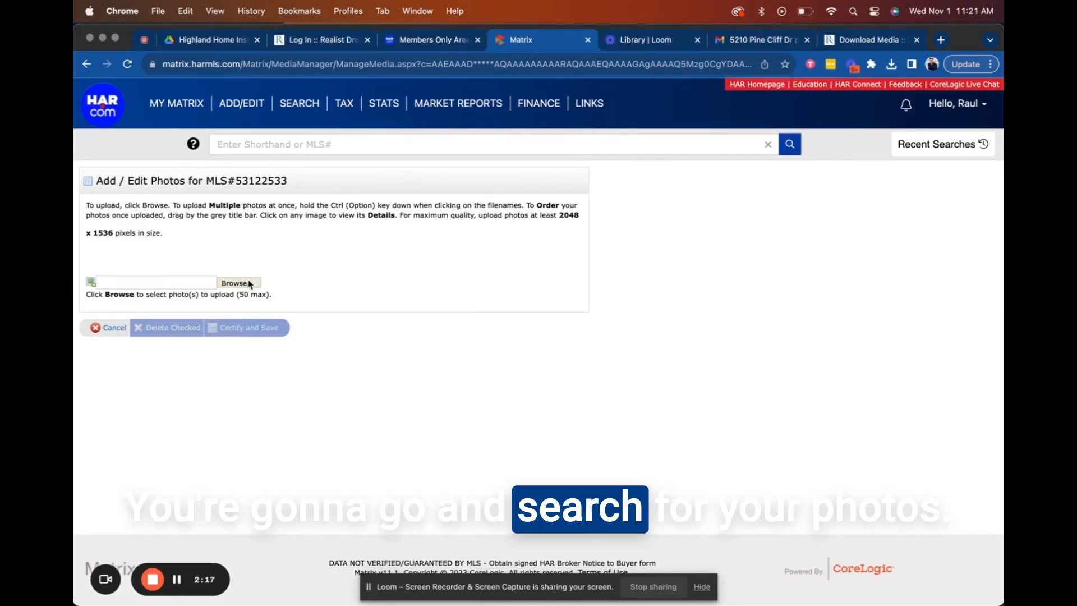
{"action": "left_click", "coordinate": [236, 284]}
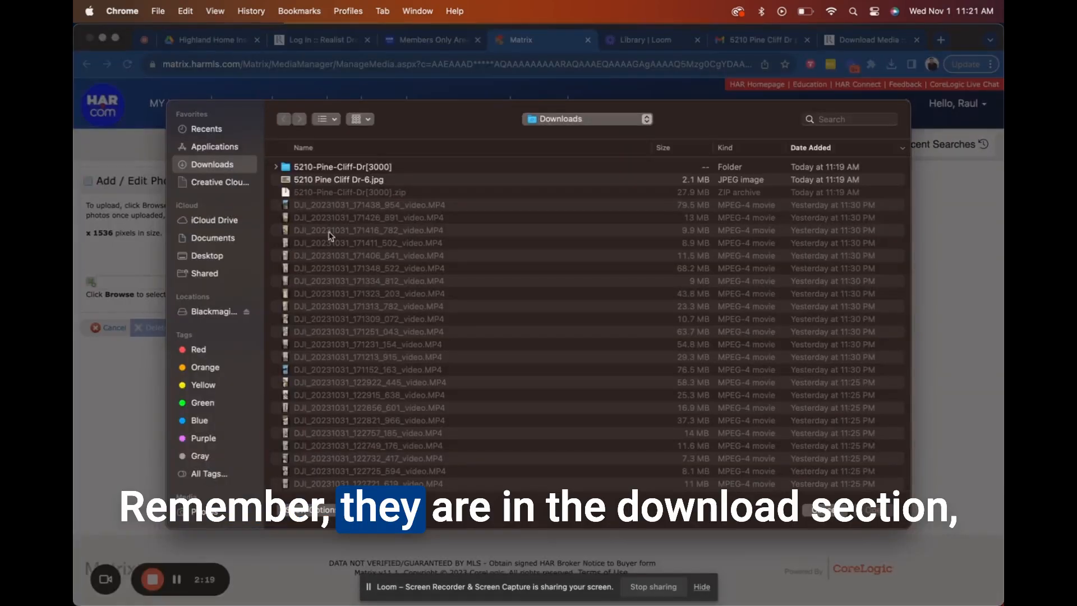
{"action": "double_click", "coordinate": [362, 168]}
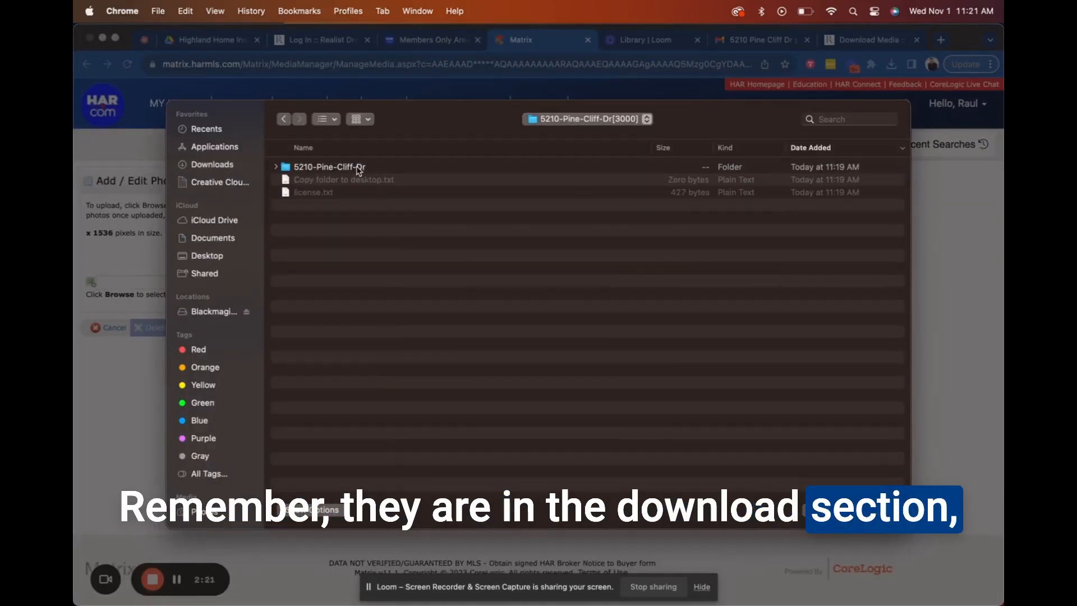
{"action": "double_click", "coordinate": [358, 167]}
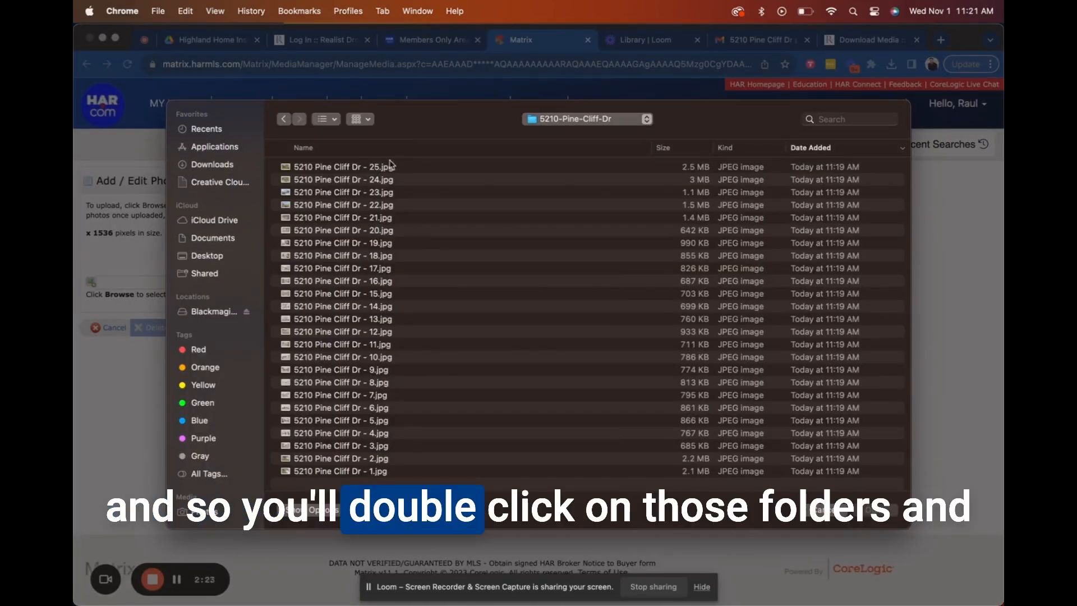
{"action": "left_click", "coordinate": [481, 148]}
{"action": "left_click", "coordinate": [407, 169]}
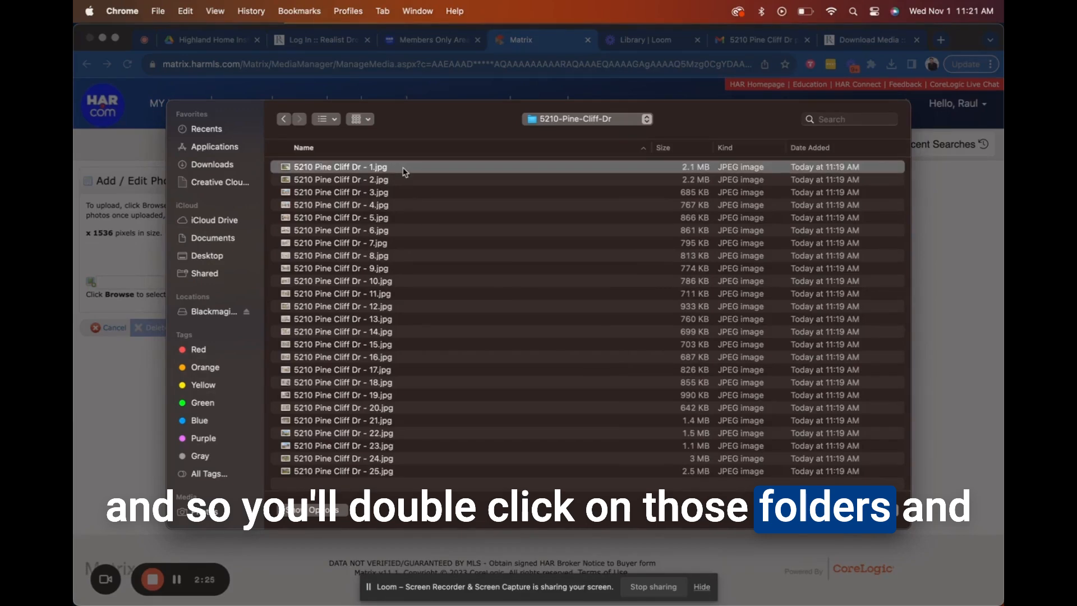
{"action": "scroll", "coordinate": [408, 301], "scroll_direction": "down", "scroll_amount": 1}
{"action": "scroll", "coordinate": [408, 302], "scroll_direction": "up", "scroll_amount": 1}
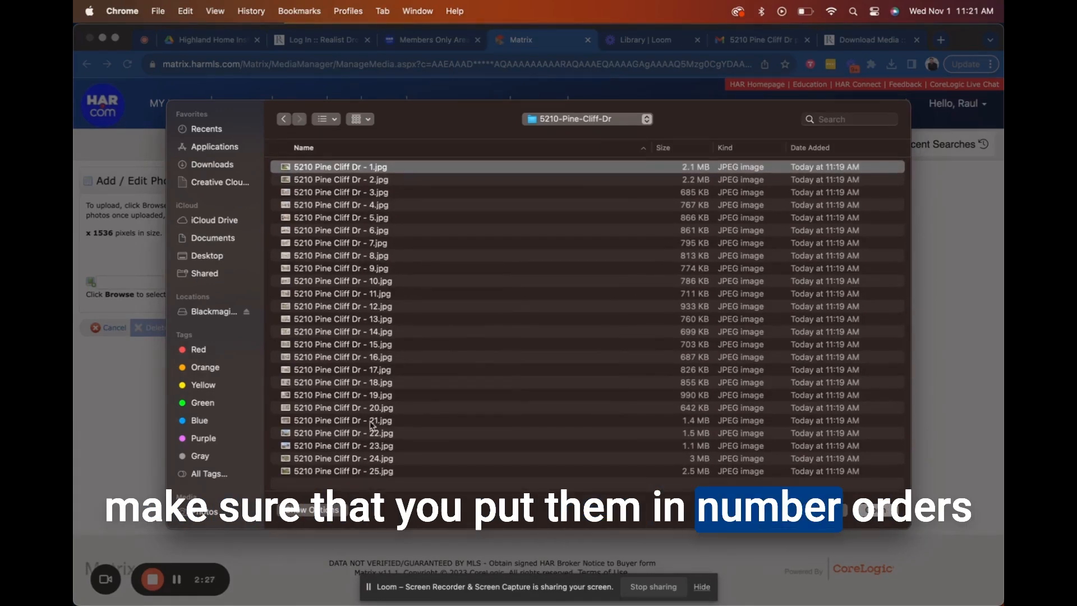
{"action": "key", "text": "super+a"}
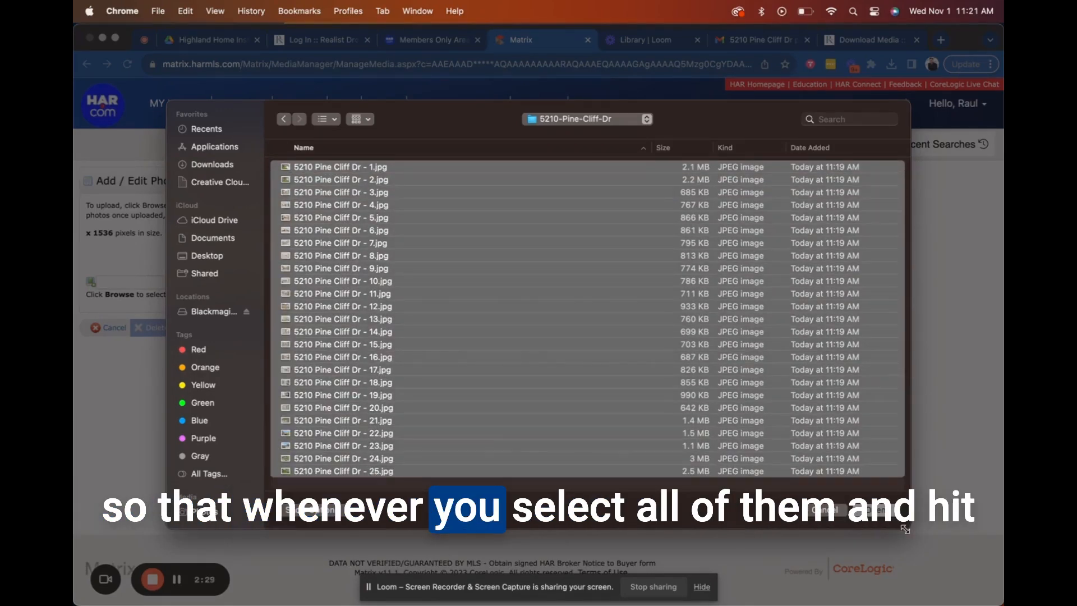
{"action": "left_click", "coordinate": [891, 512]}
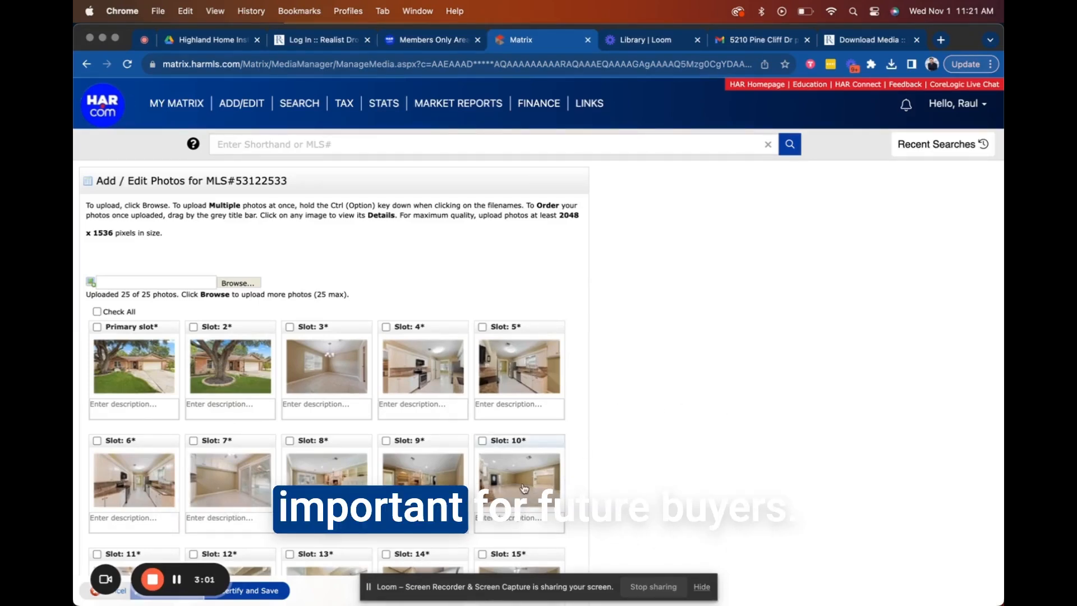
Review photo slots 1 through 25, then Certify and Save the uploaded photos.
{"action": "scroll", "coordinate": [618, 449], "scroll_direction": "down", "scroll_amount": 5}
{"action": "scroll", "coordinate": [523, 487], "scroll_direction": "down", "scroll_amount": 5}
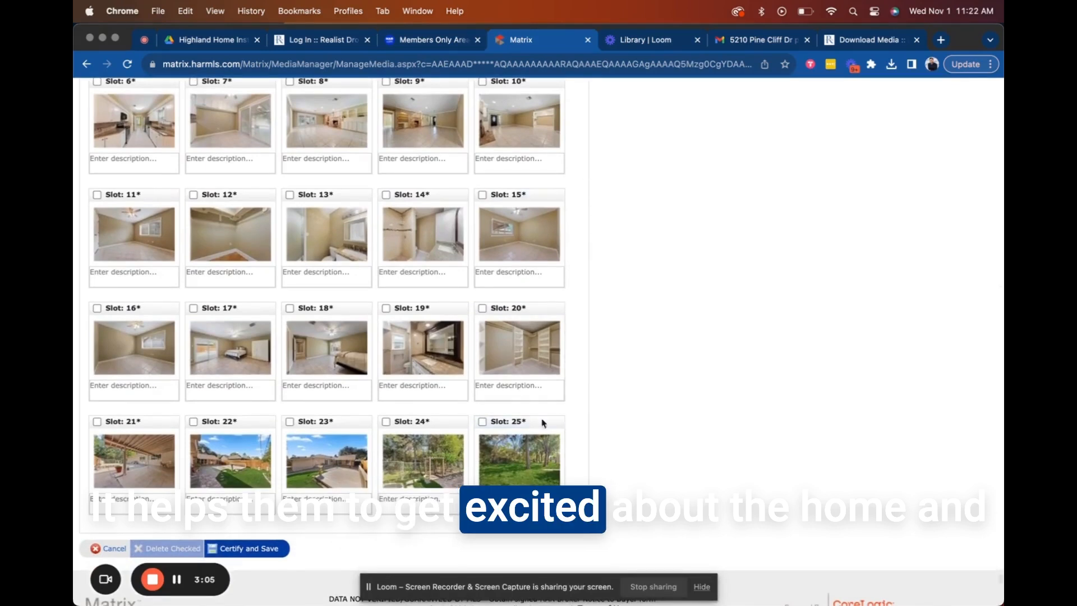
{"action": "scroll", "coordinate": [539, 422], "scroll_direction": "down", "scroll_amount": 1}
{"action": "left_click", "coordinate": [269, 514]}
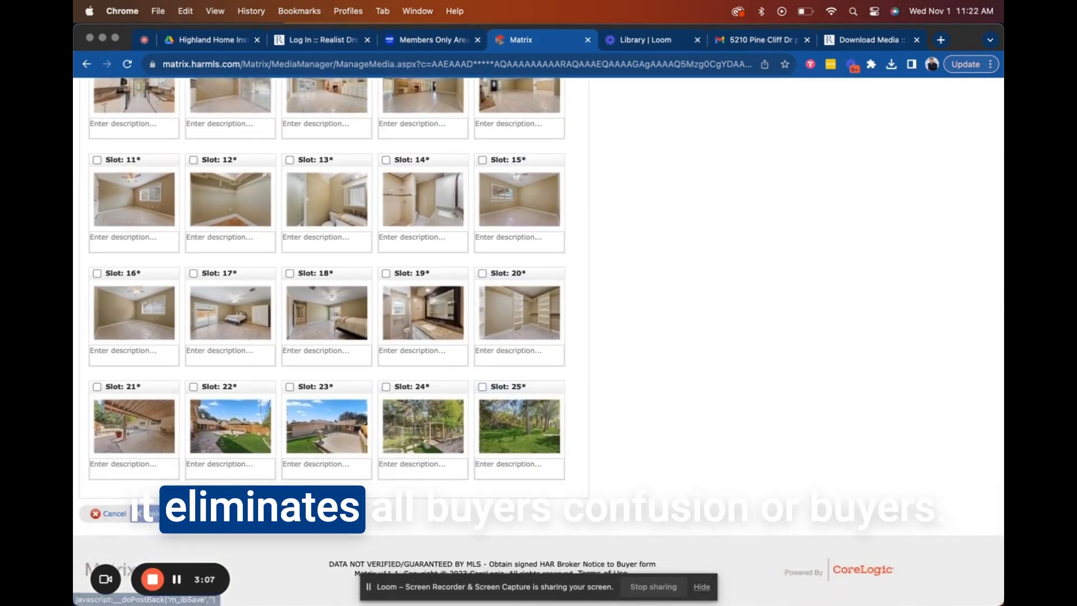